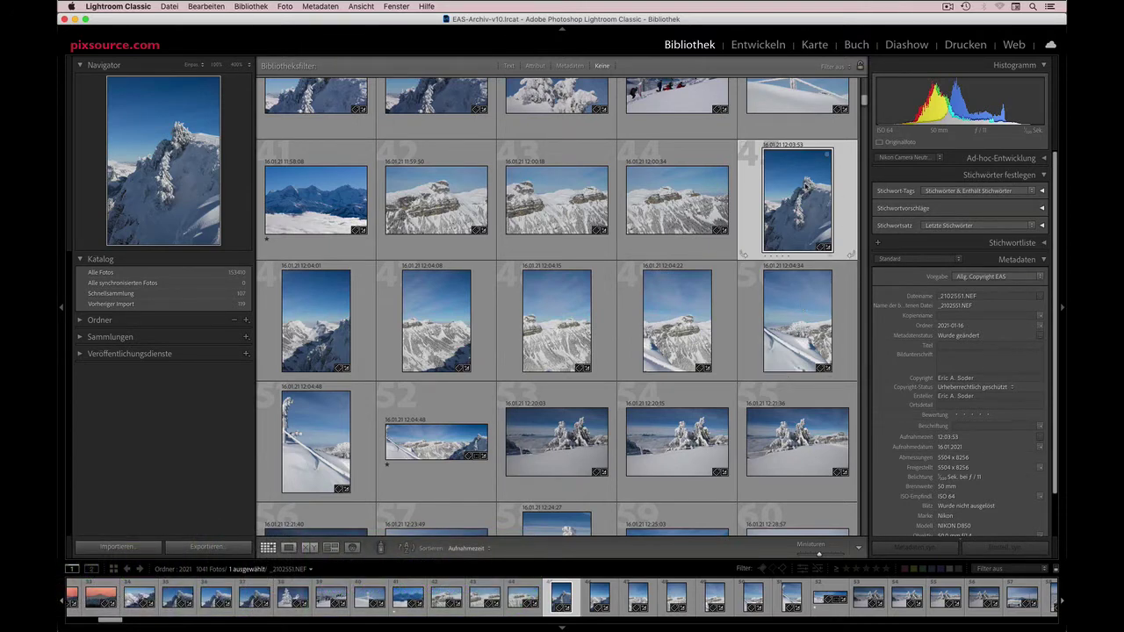
Extend the selection to photos 45–51 and open the Foto menu's merge options.
{"action": "left_click", "coordinate": [322, 454], "text": "shift"}
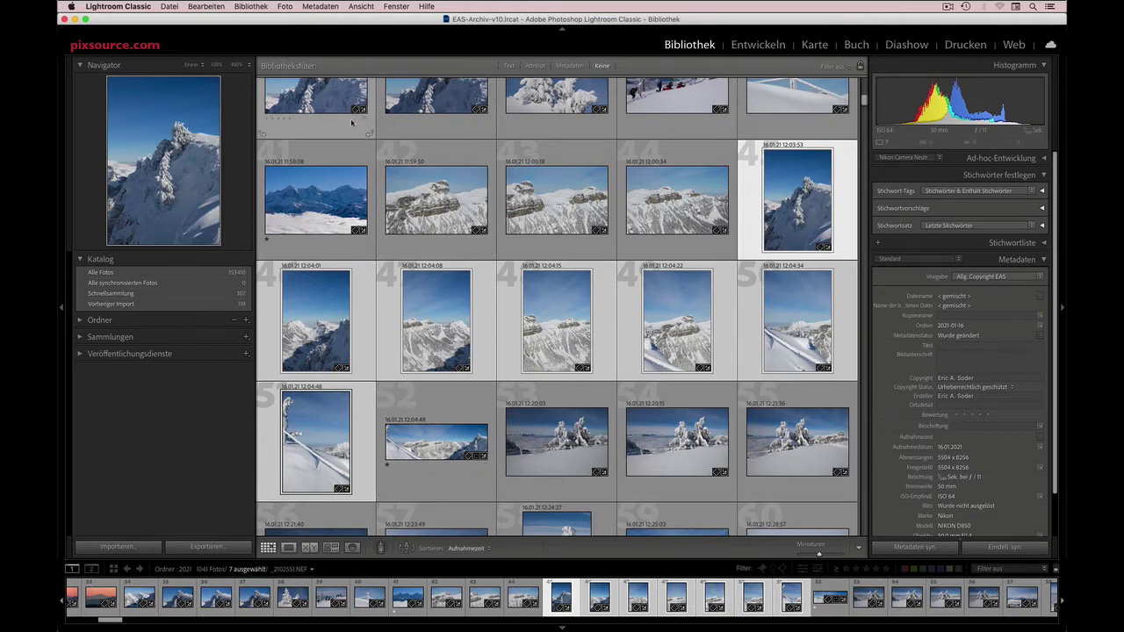
{"action": "left_click", "coordinate": [289, 7]}
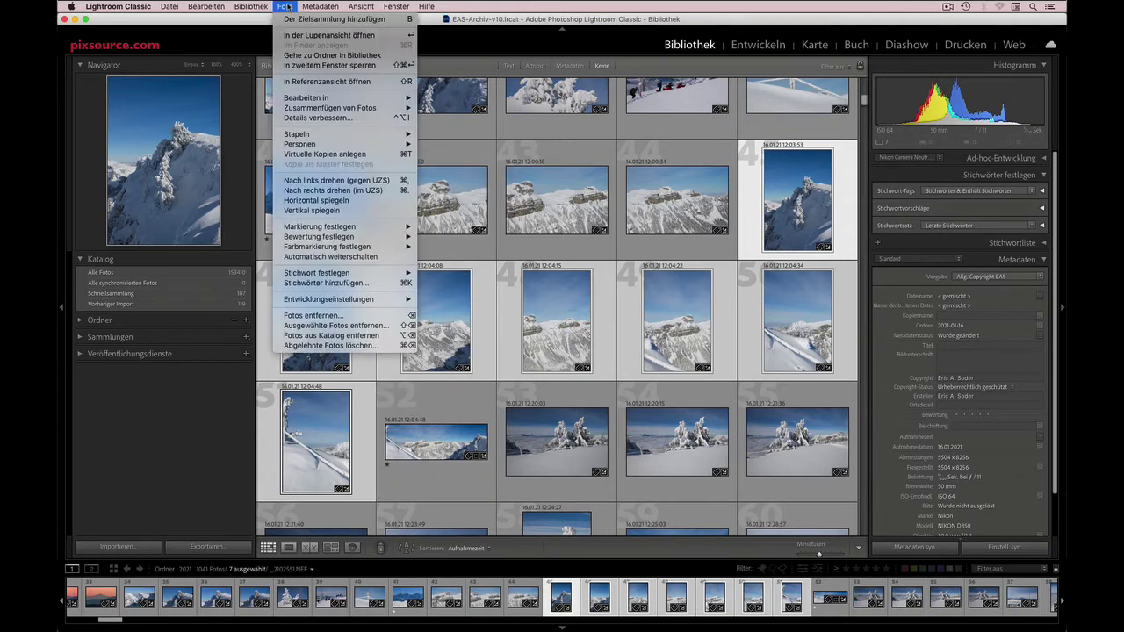
{"action": "mouse_move", "coordinate": [330, 108]}
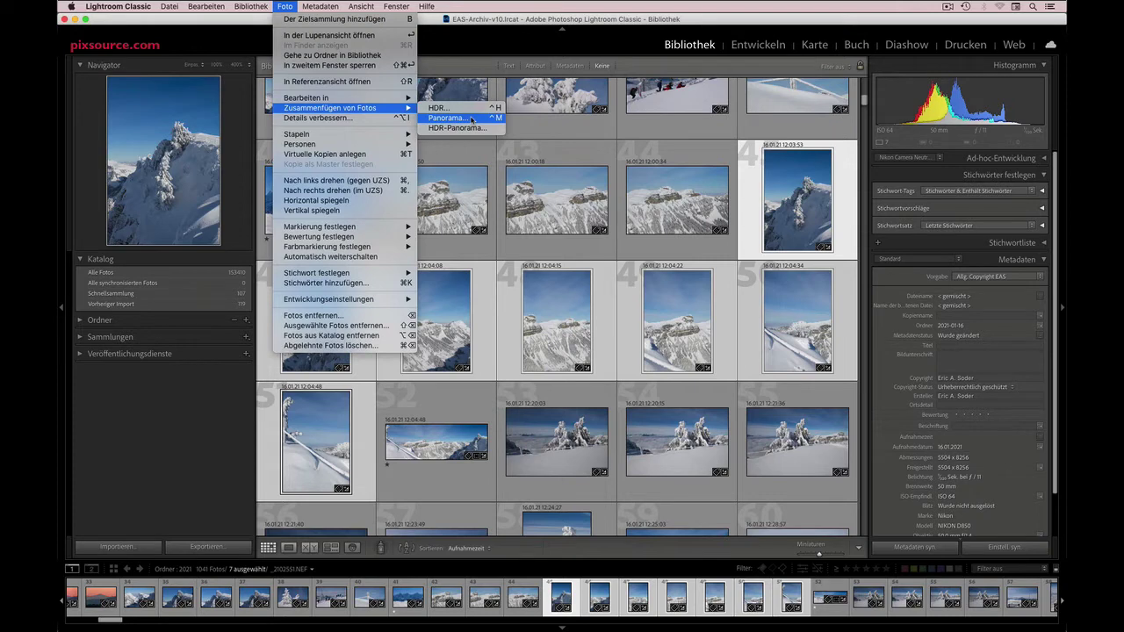
Start a Panorama merge preview of the seven selected mountain photos.
{"action": "left_click", "coordinate": [471, 119]}
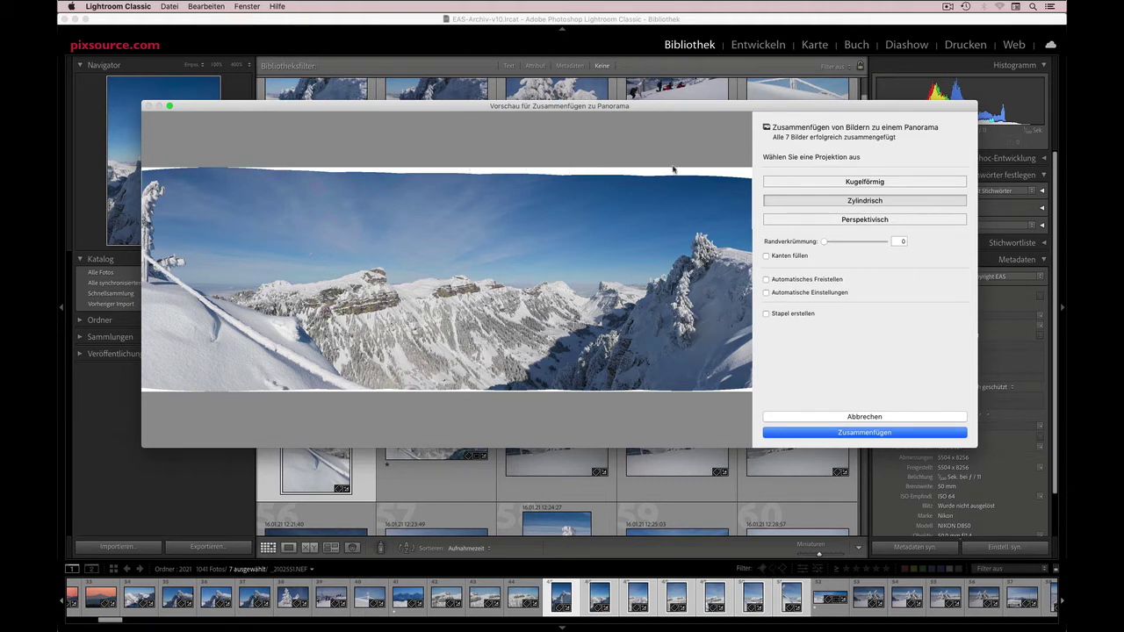
Leave Automatisches Freistellen off and enable Kanten füllen in the Panorama Merge dialog.
{"action": "left_click", "coordinate": [767, 282]}
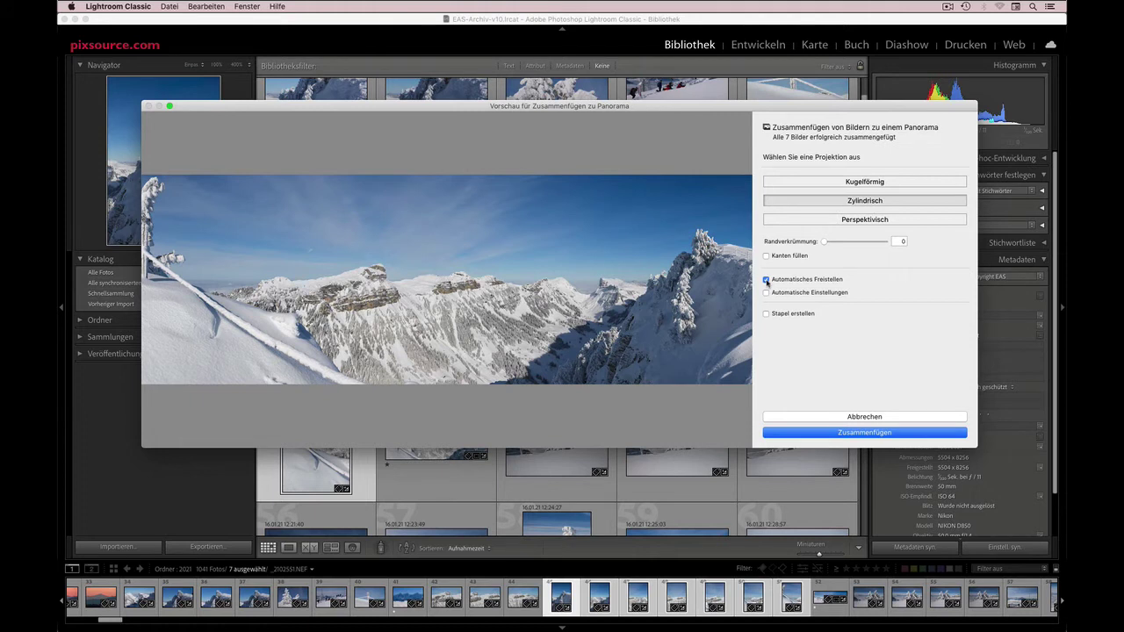
{"action": "left_click", "coordinate": [767, 280]}
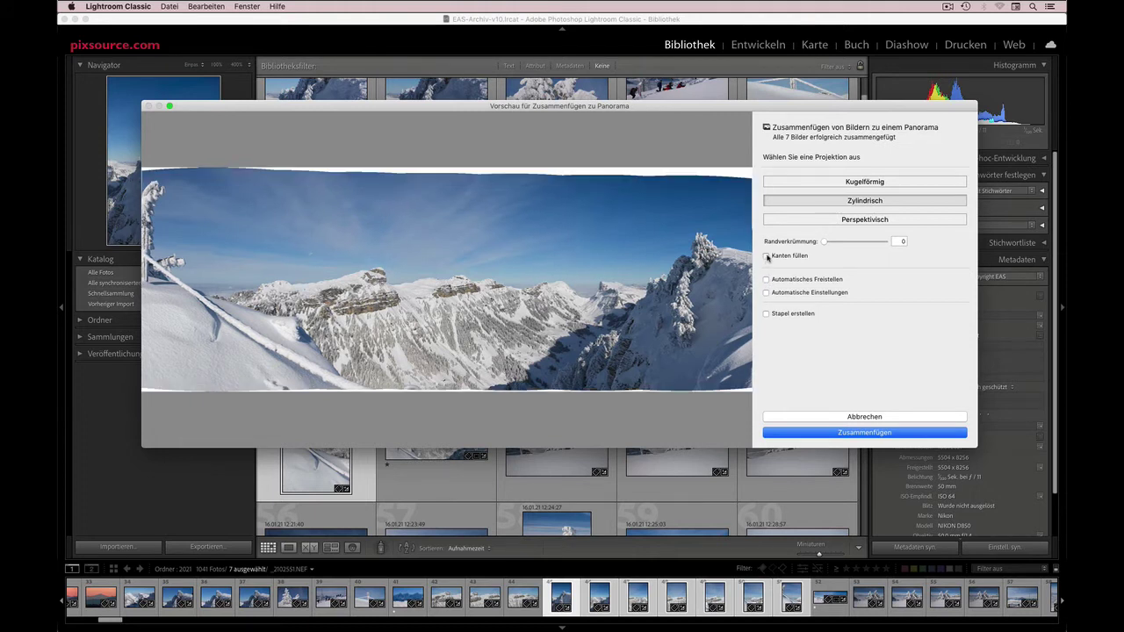
{"action": "left_click", "coordinate": [767, 256]}
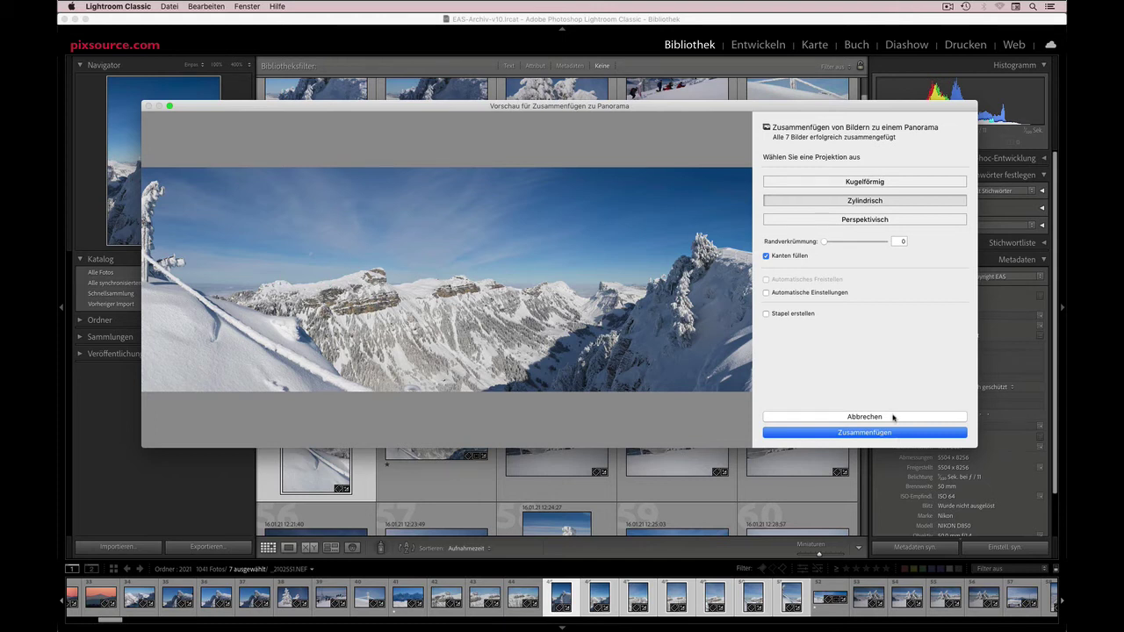
Cancel the Panorama Merge dialog to return to the Library grid.
{"action": "left_click", "coordinate": [893, 418]}
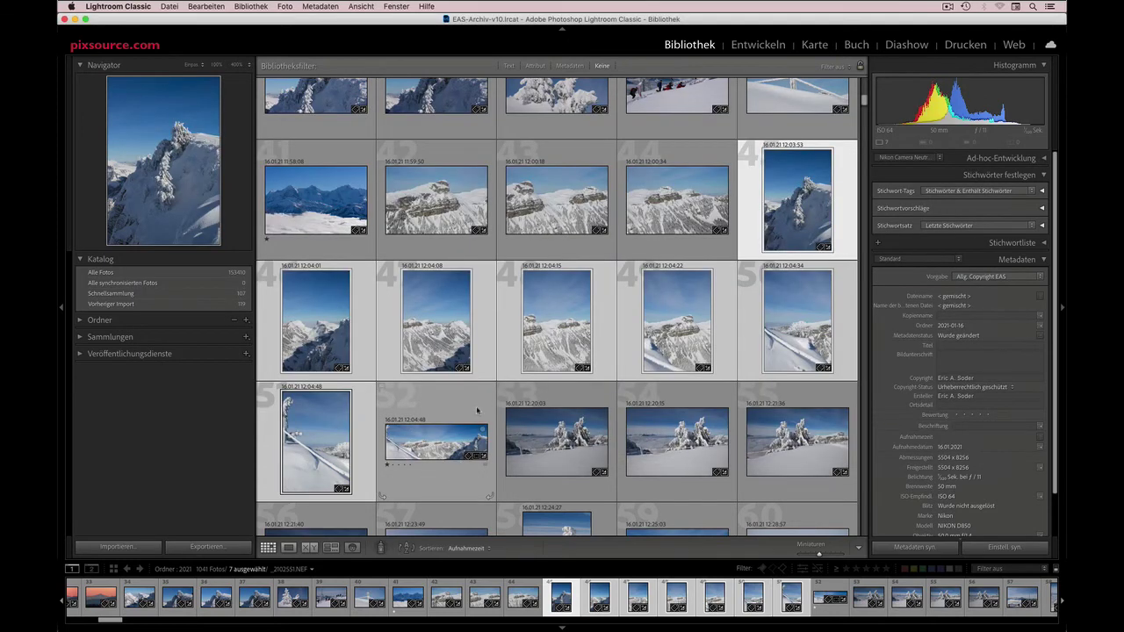